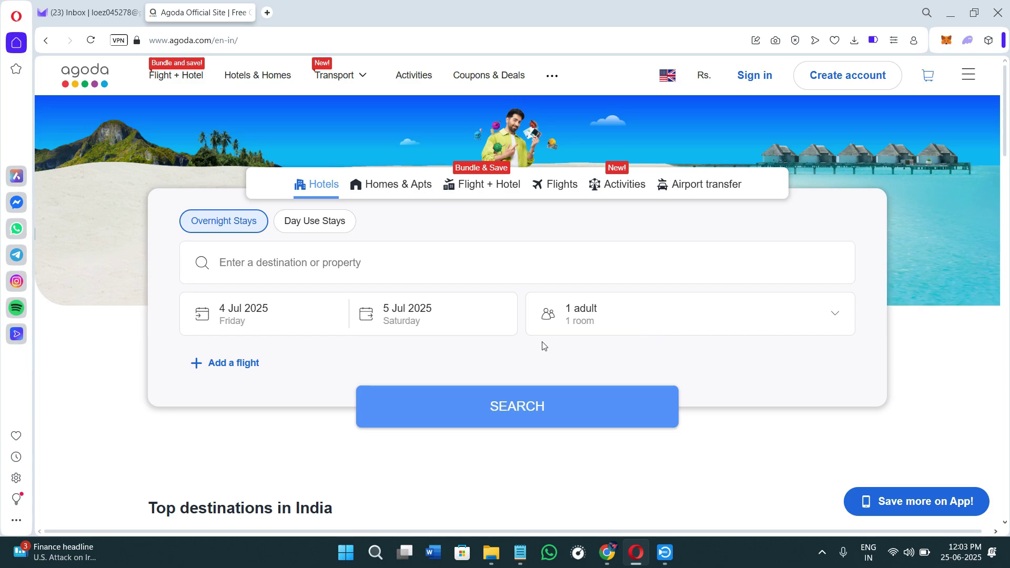
pyautogui.scroll(-2, 476, 330)
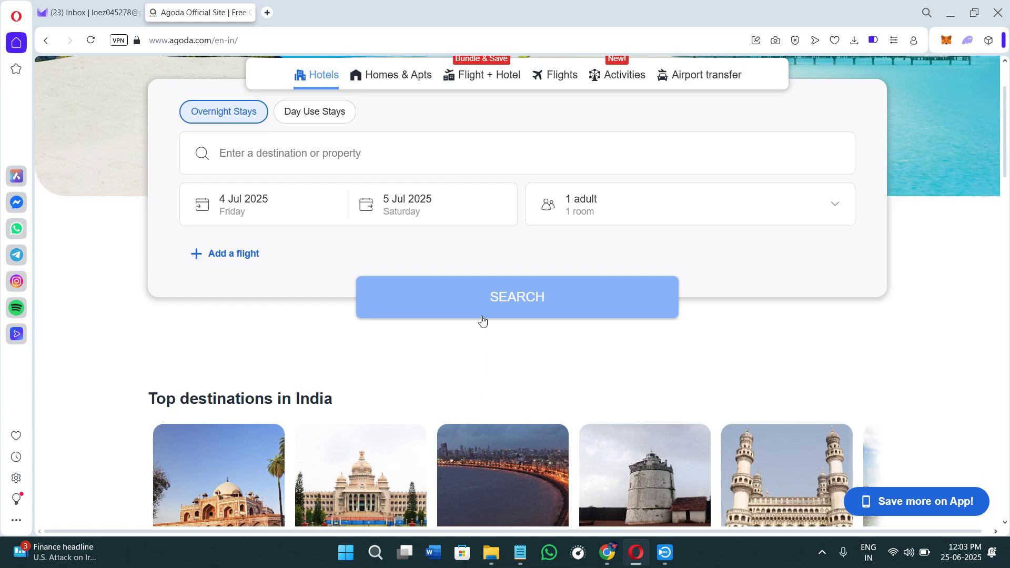
pyautogui.scroll(2, 483, 320)
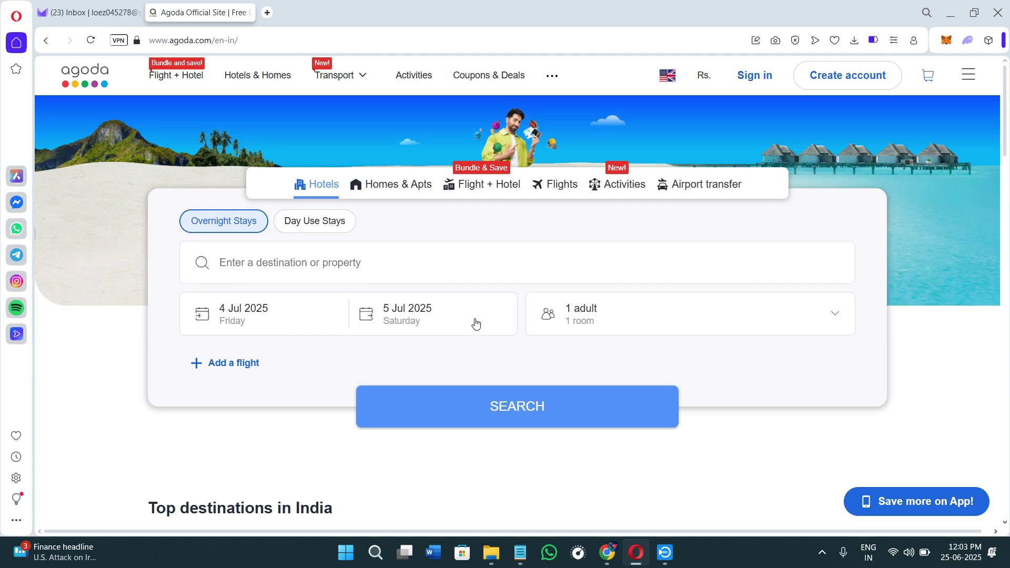
pyautogui.scroll(-4, 478, 319)
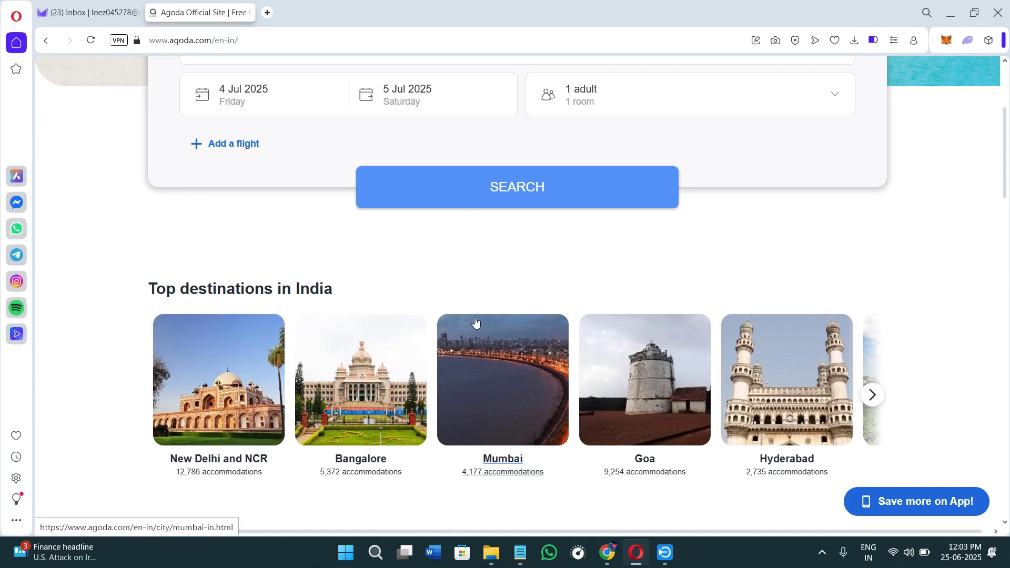
pyautogui.scroll(4, 475, 321)
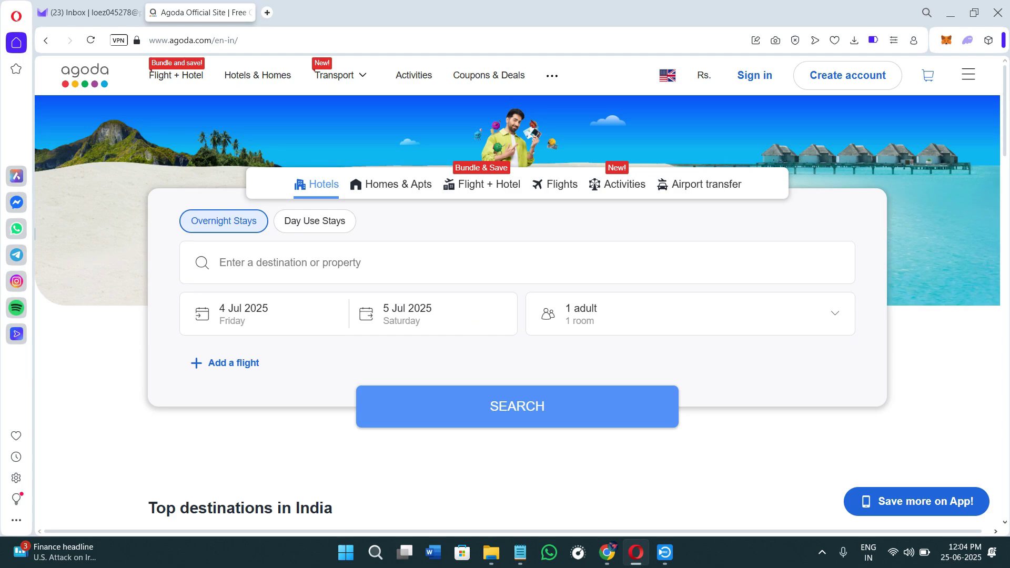
pyautogui.click(283, 42)
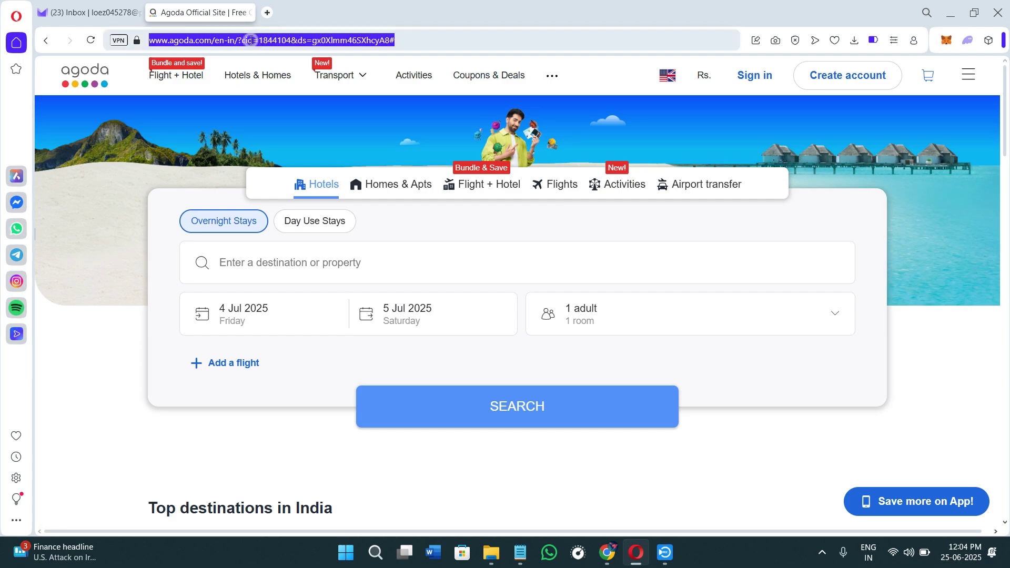
pyautogui.click(283, 42)
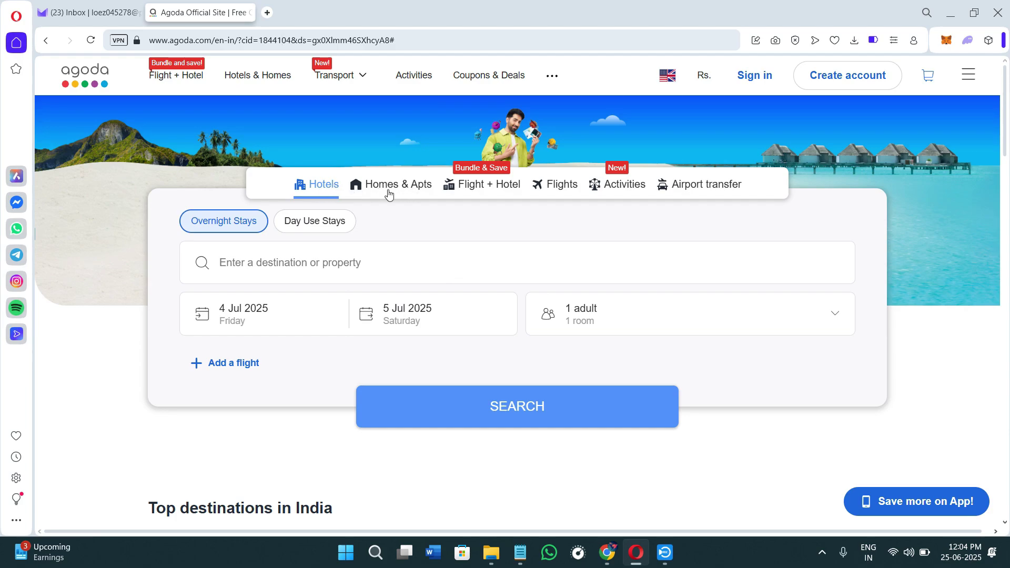
# Switch to the flight search, view the round-trip option and set the trip type back to one-way.
pyautogui.click(560, 196)
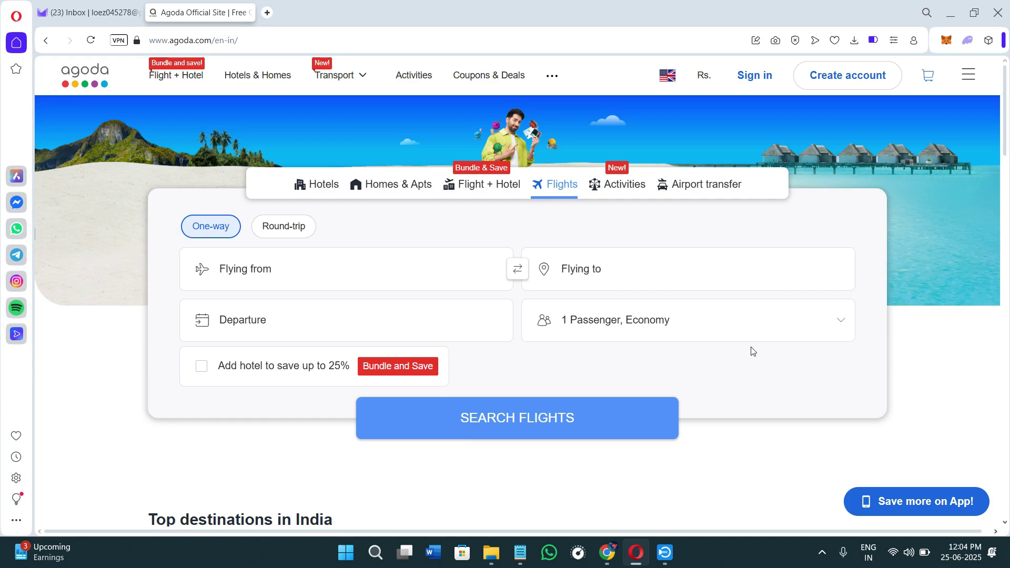
pyautogui.scroll(-2, 753, 351)
pyautogui.scroll(2, 751, 342)
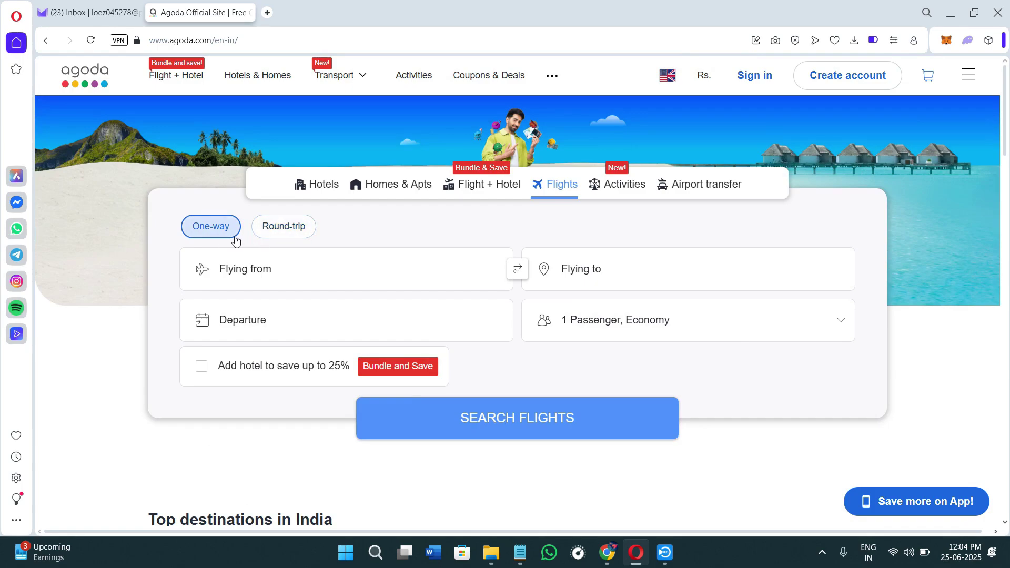
pyautogui.click(284, 230)
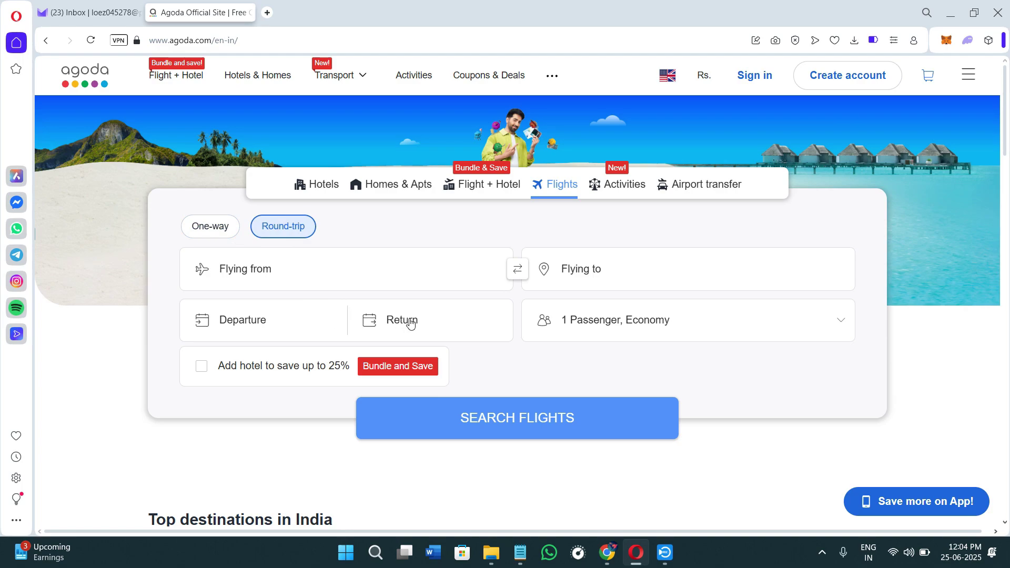
pyautogui.click(215, 239)
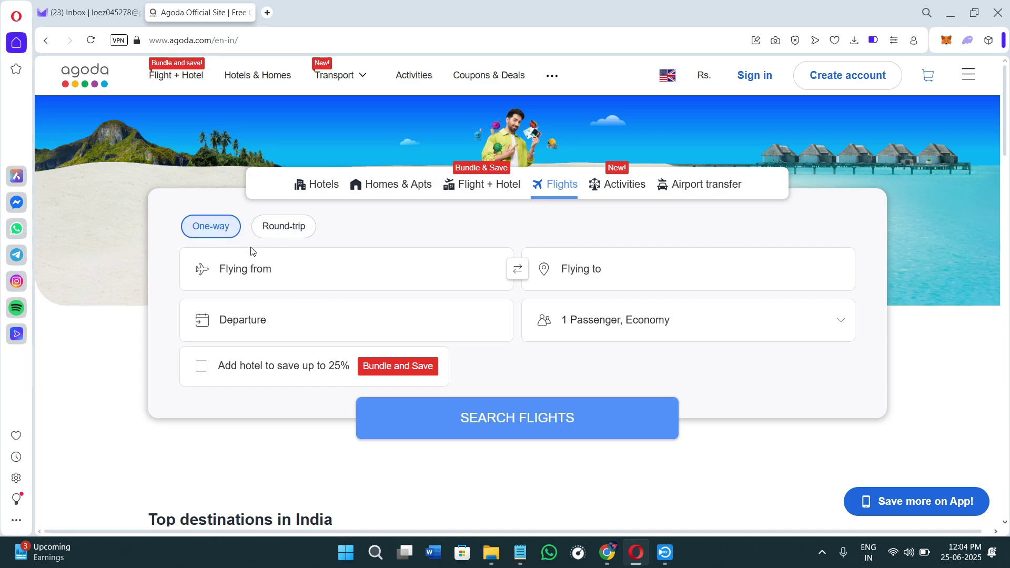
# Search for one-way flights from Mumbai (BOM) to Chennai (MAA) departing 28 Jun 2025 for 1 passenger in Economy.
pyautogui.click(270, 272)
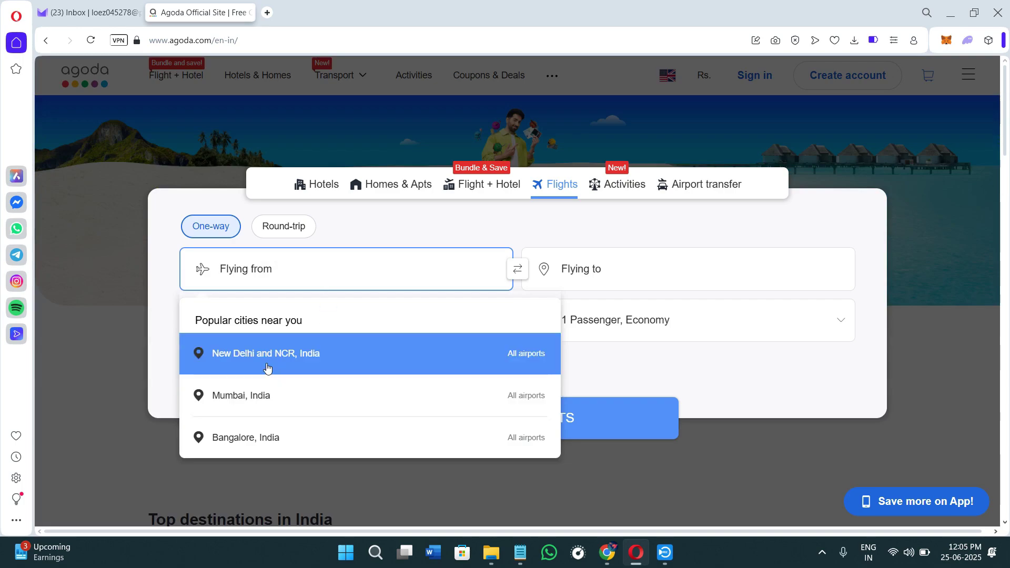
pyautogui.click(269, 409)
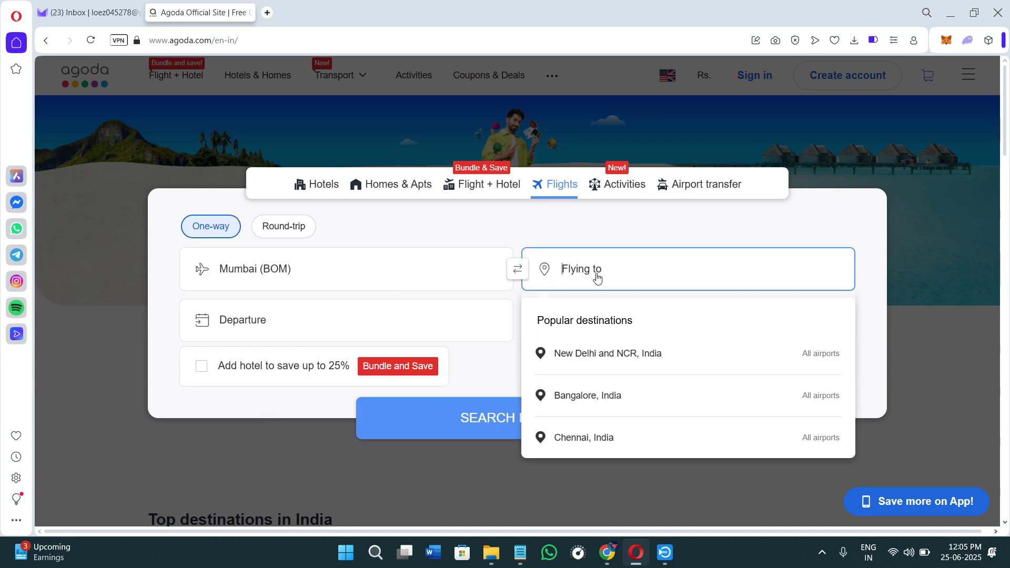
pyautogui.click(610, 441)
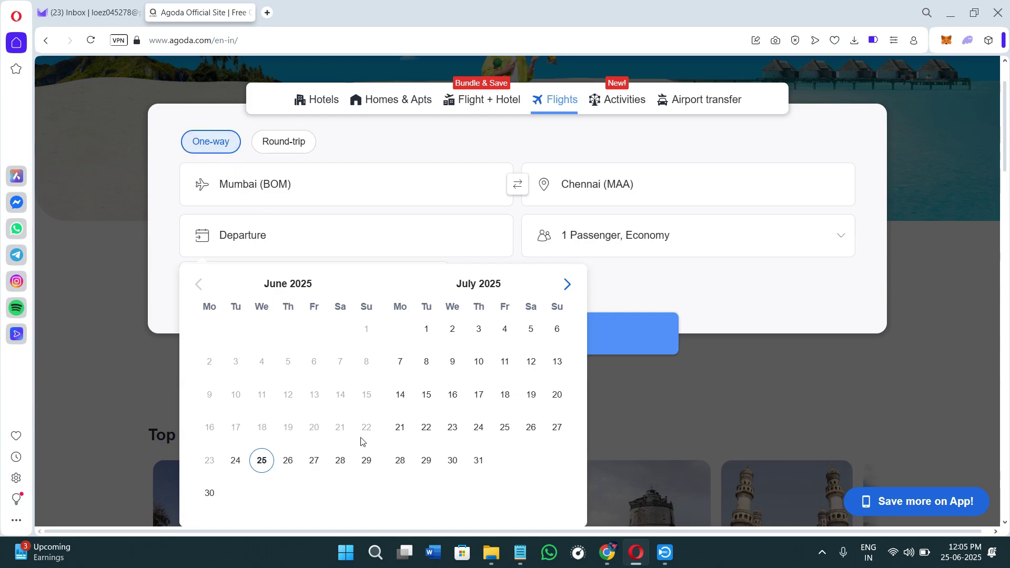
pyautogui.click(334, 461)
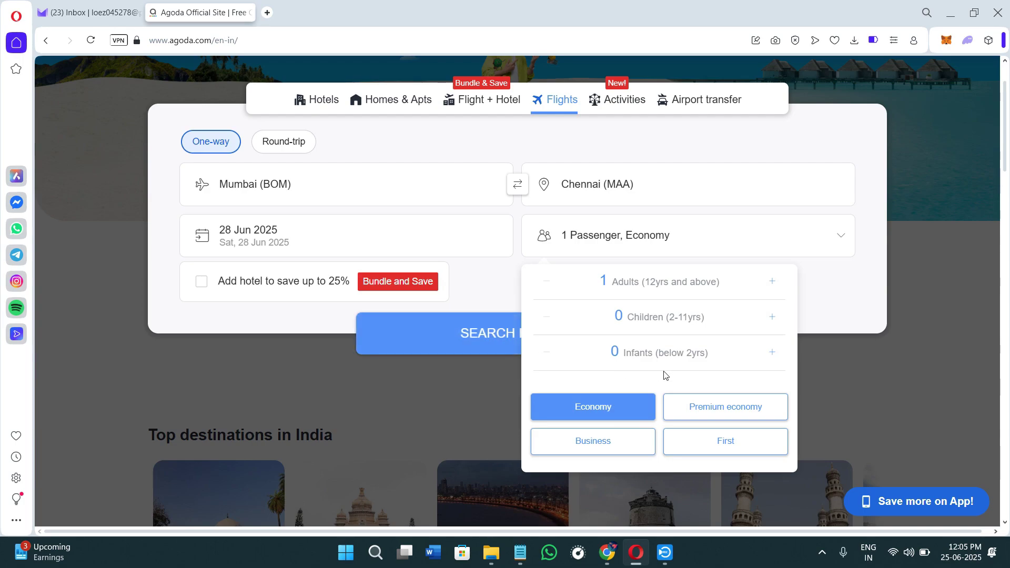
pyautogui.click(422, 340)
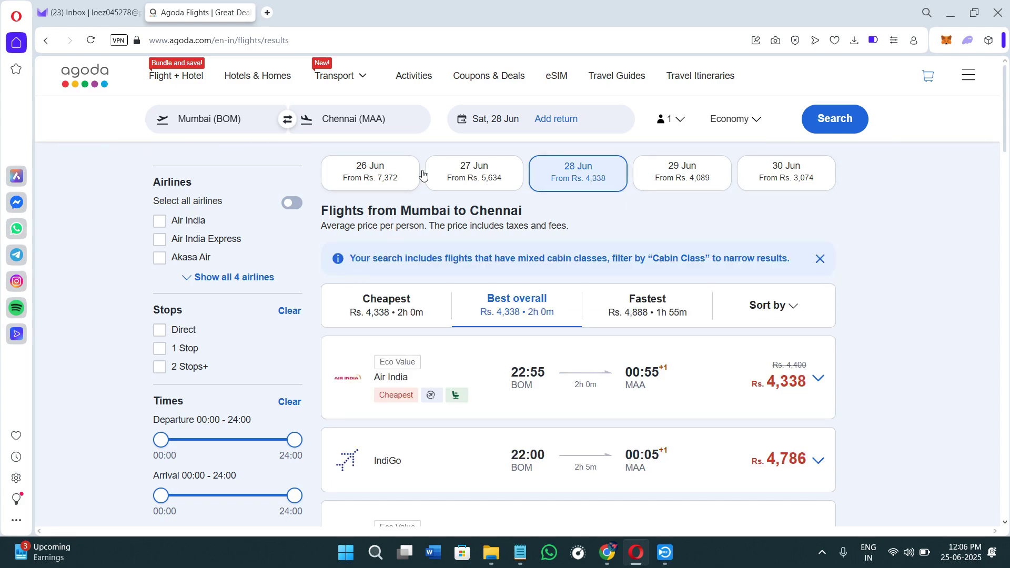
# Check the 27 Jun flights, return to the 28 Jun results and review the available result filters.
pyautogui.click(488, 179)
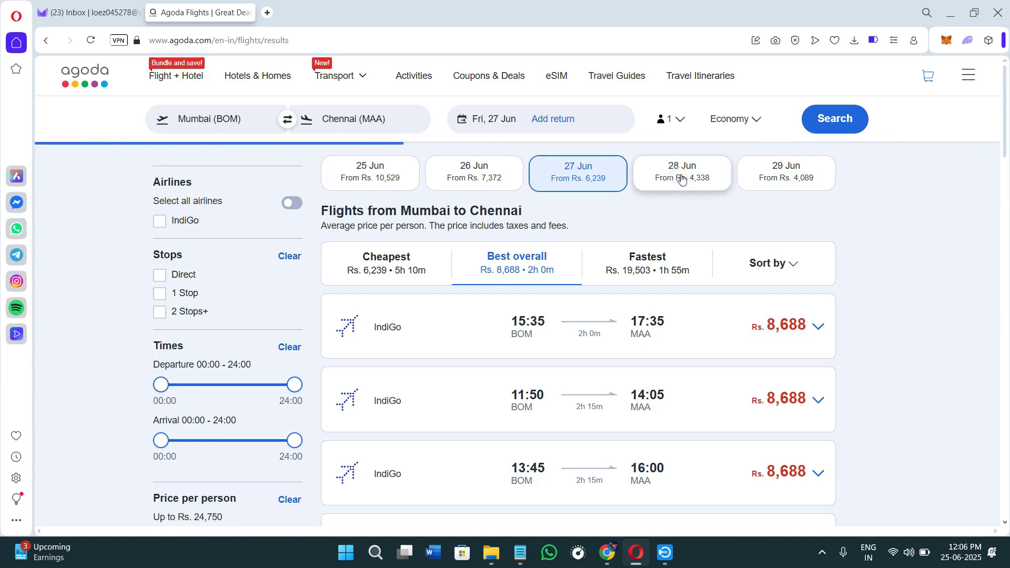
pyautogui.click(682, 180)
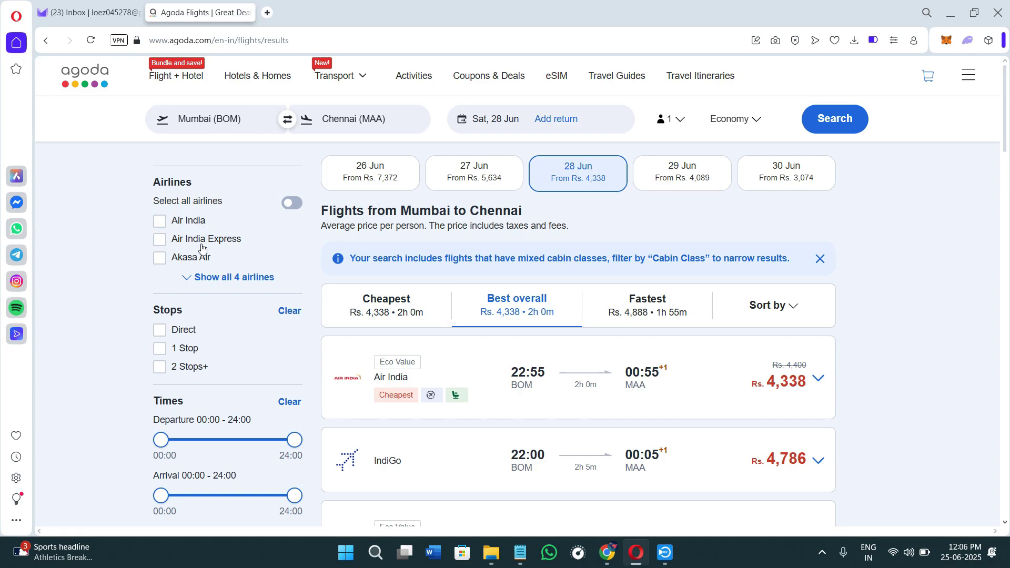
pyautogui.scroll(-2, 203, 349)
pyautogui.scroll(-2, 199, 326)
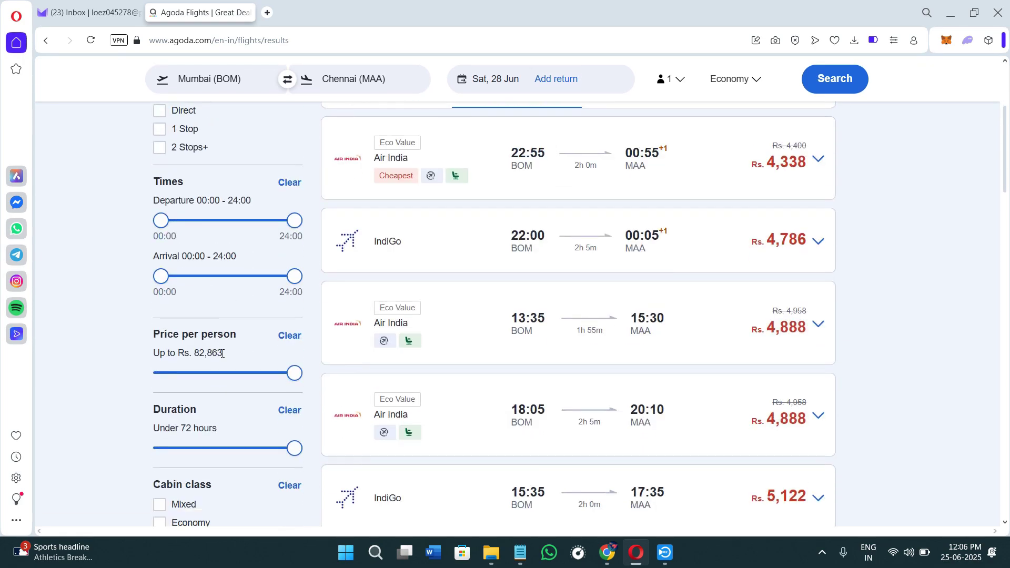
pyautogui.scroll(-2, 222, 354)
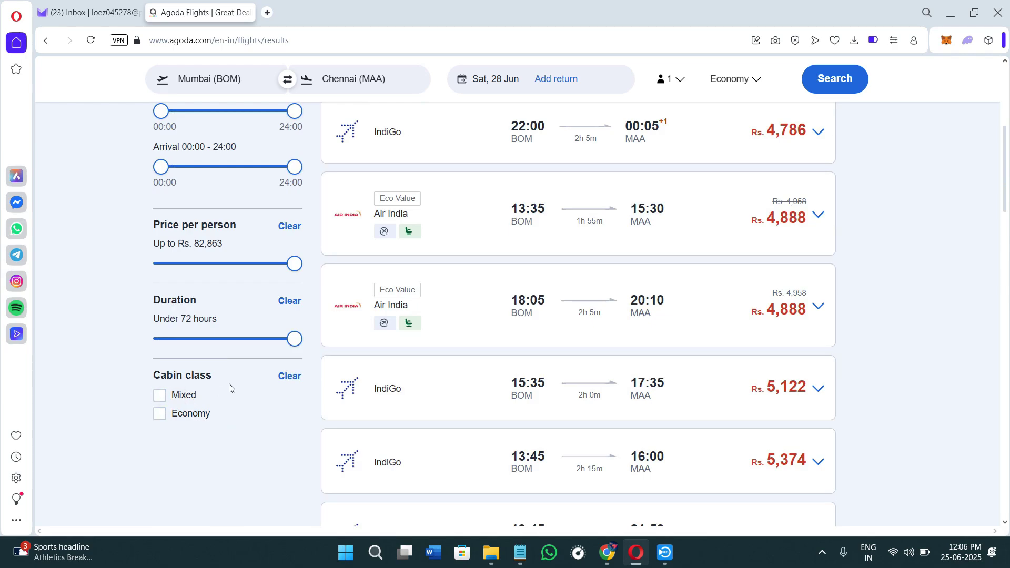
pyautogui.scroll(6, 237, 418)
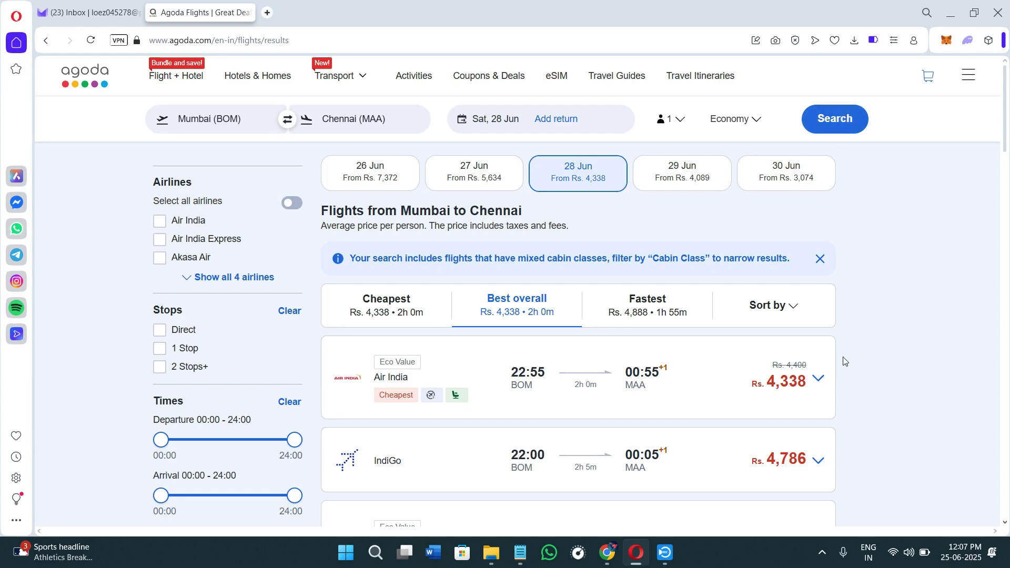
# Expand the Air India flight departing at 18:05 and arriving at 20:10, and select it for booking.
pyautogui.scroll(-2, 792, 395)
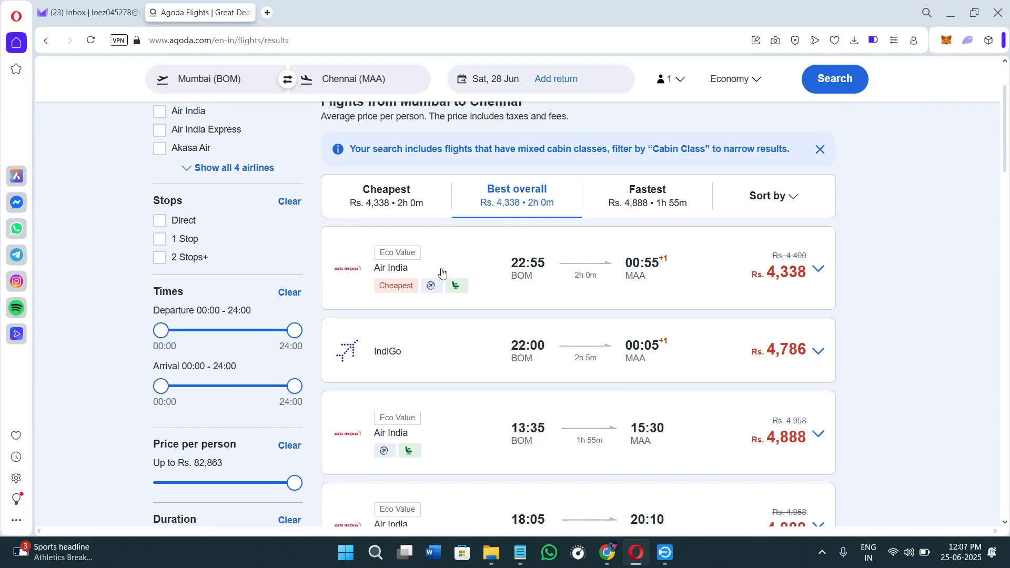
pyautogui.scroll(-1, 587, 343)
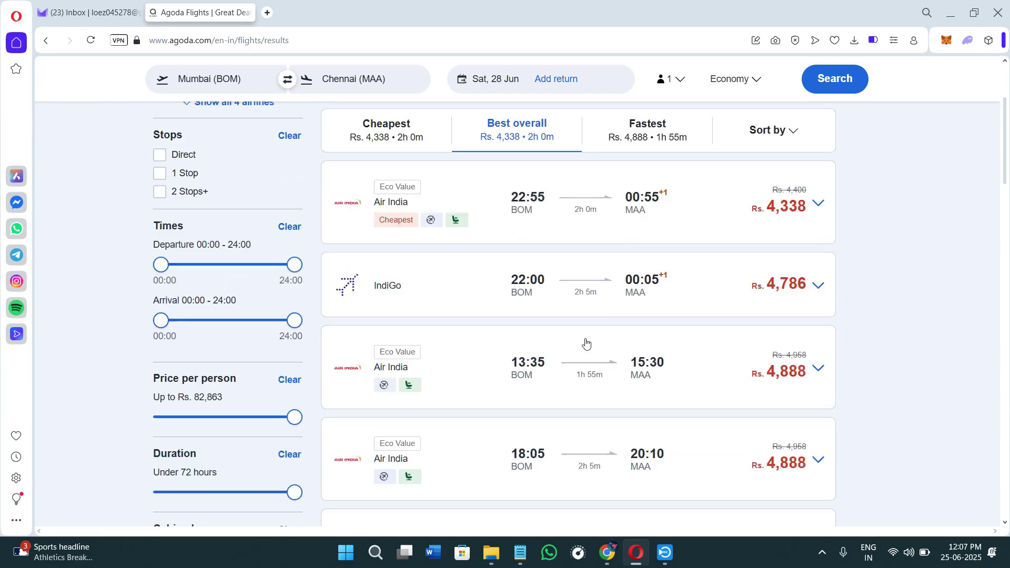
pyautogui.scroll(-1, 586, 343)
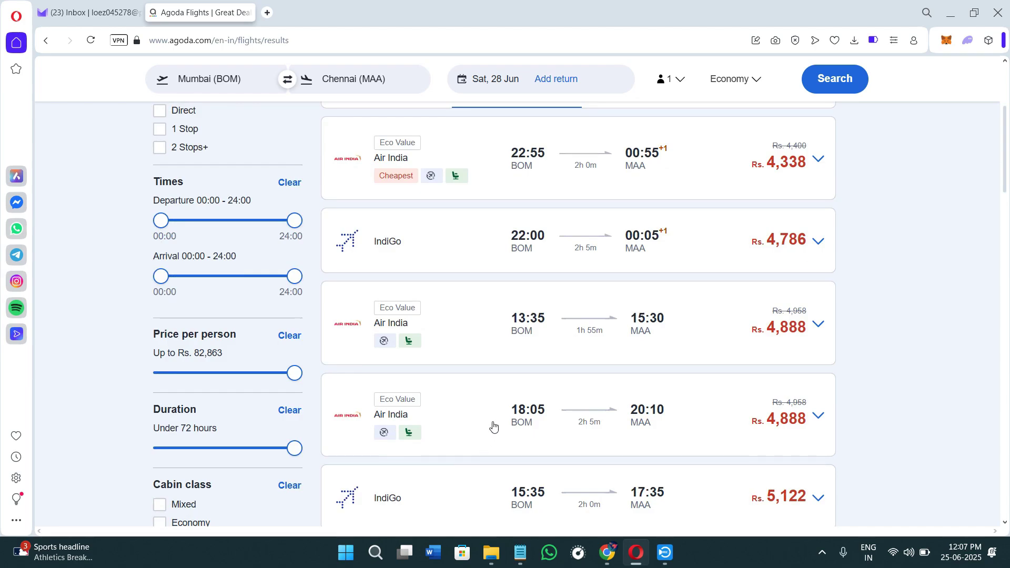
pyautogui.scroll(-2, 492, 424)
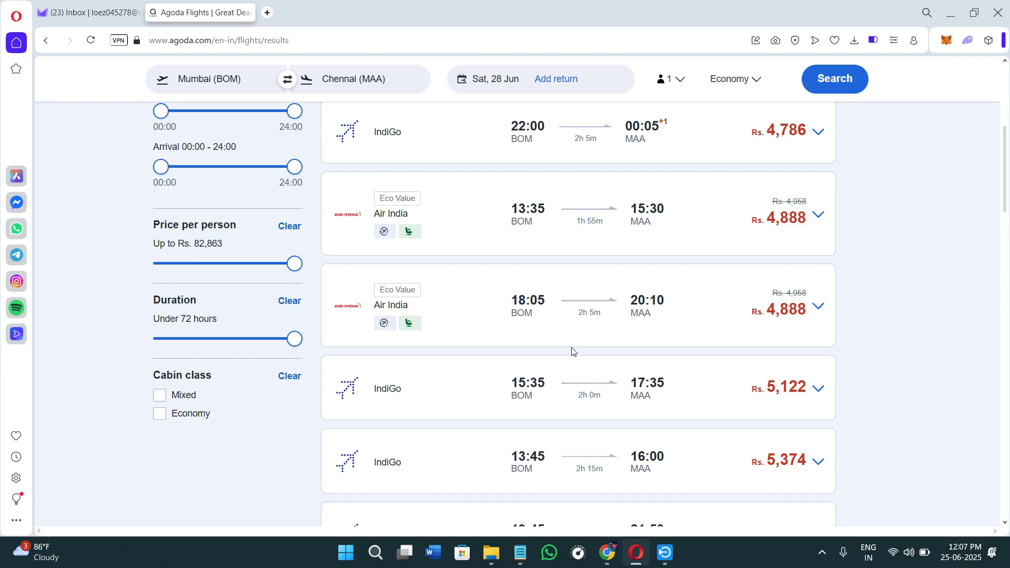
pyautogui.click(819, 305)
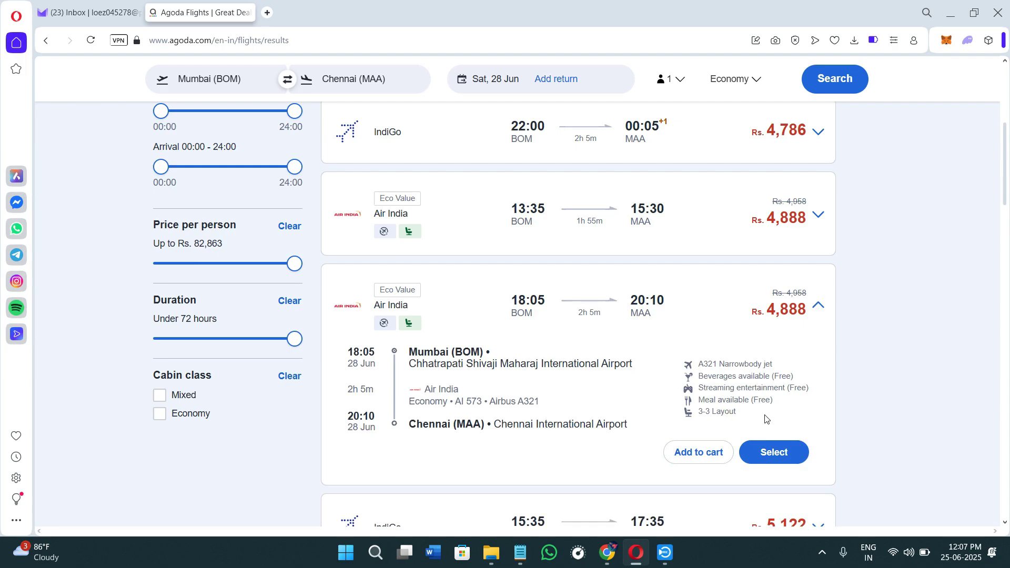
pyautogui.click(784, 462)
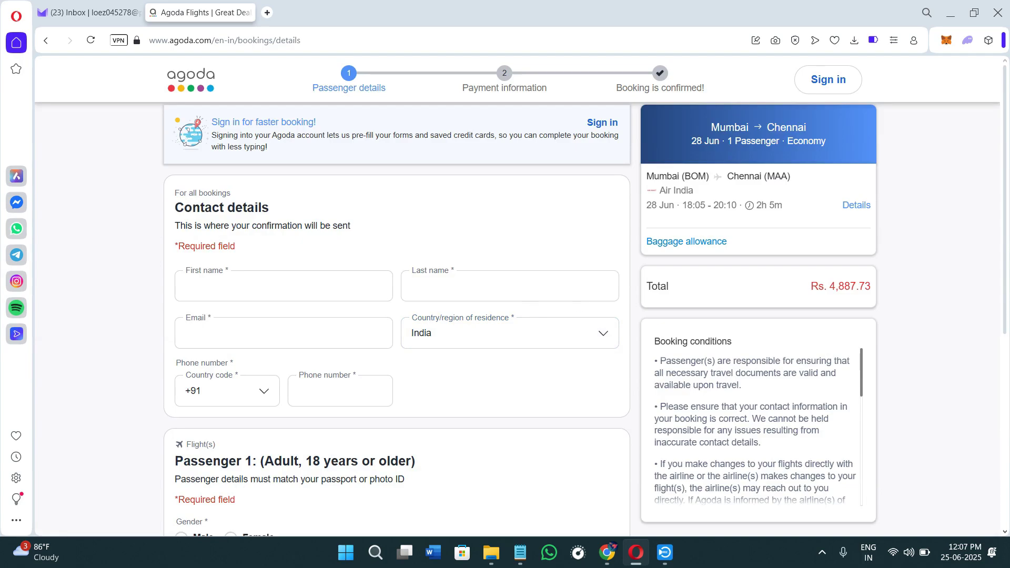
# Examine the contact details and Passenger 1 fields required on the booking form.
pyautogui.click(447, 289)
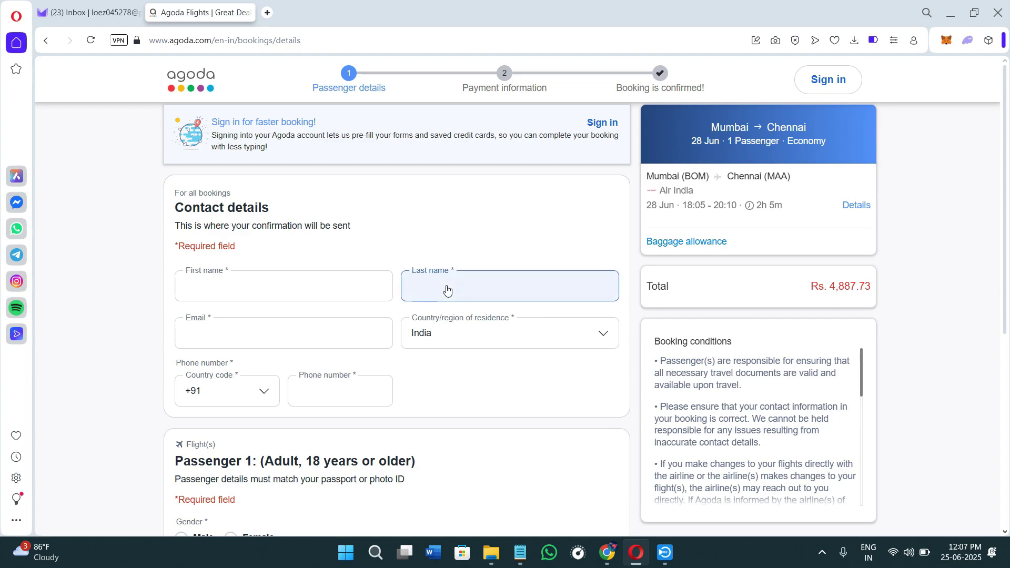
pyautogui.click(303, 245)
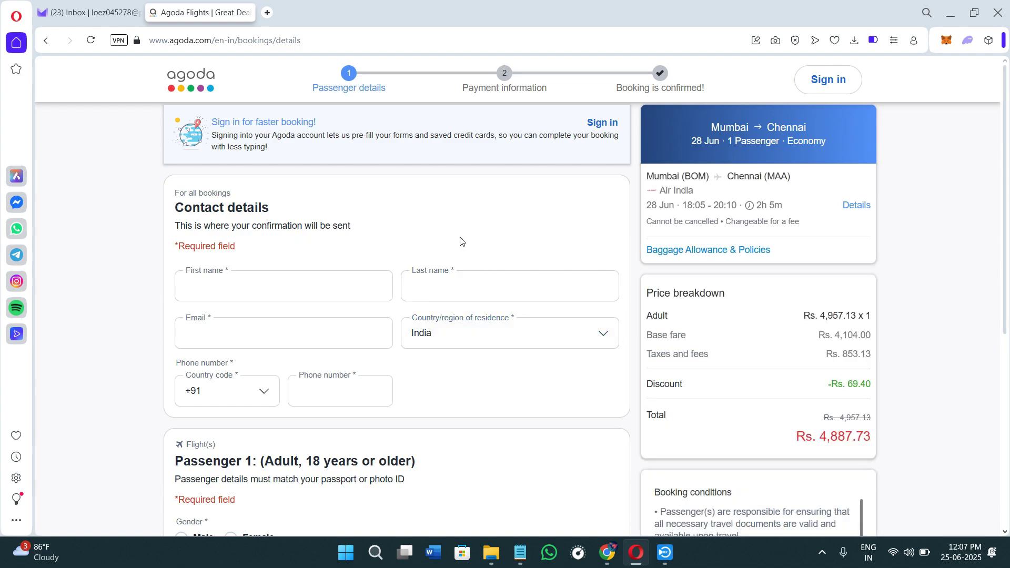
pyautogui.click(329, 287)
pyautogui.click(317, 262)
pyautogui.click(331, 327)
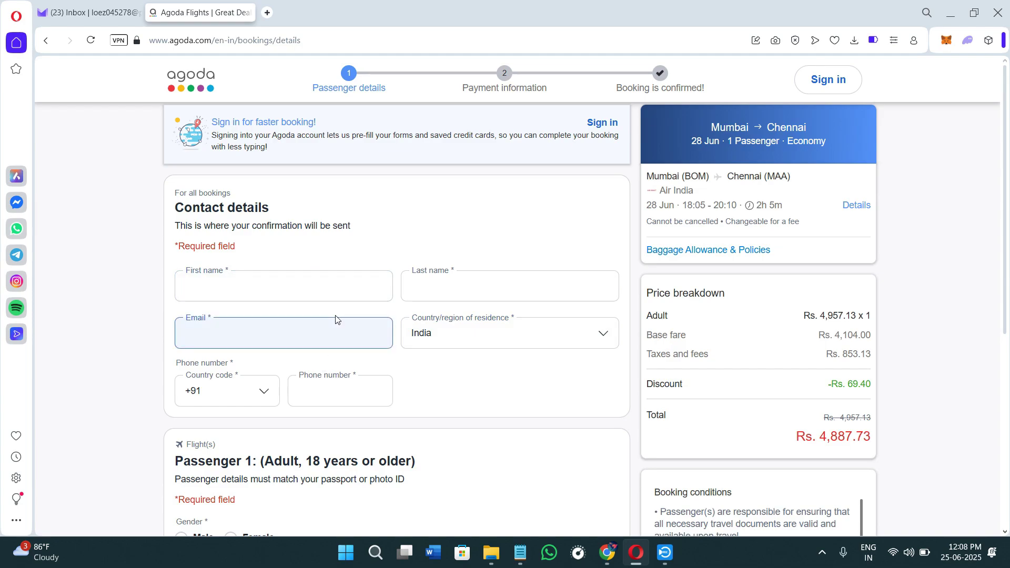
pyautogui.scroll(-4, 335, 321)
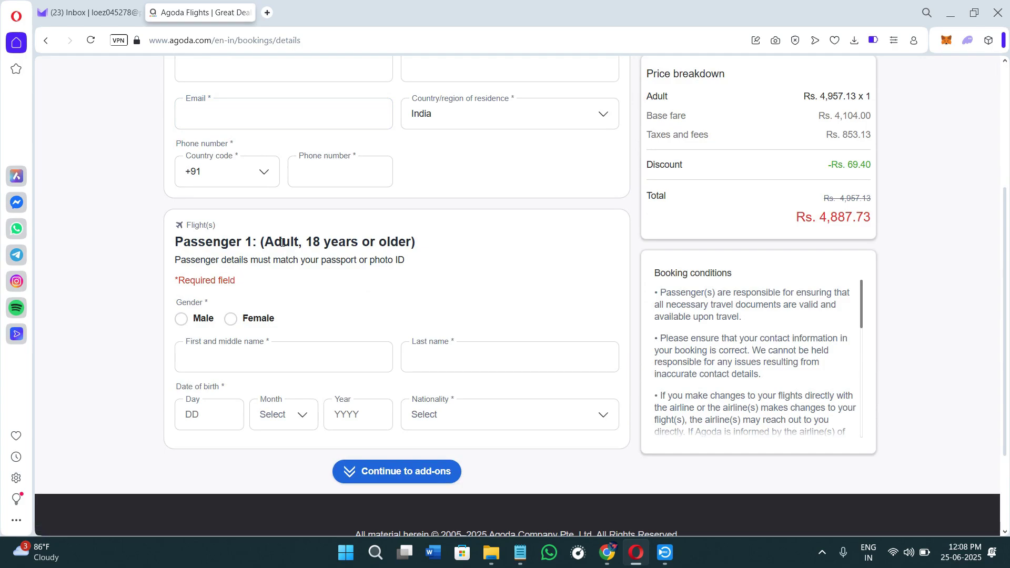
pyautogui.scroll(4, 662, 211)
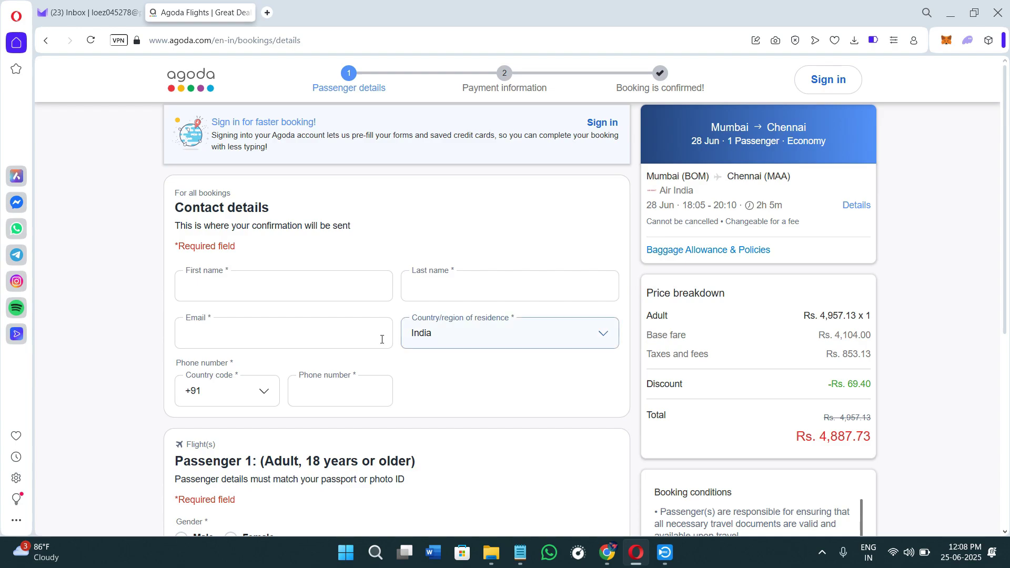
pyautogui.click(214, 282)
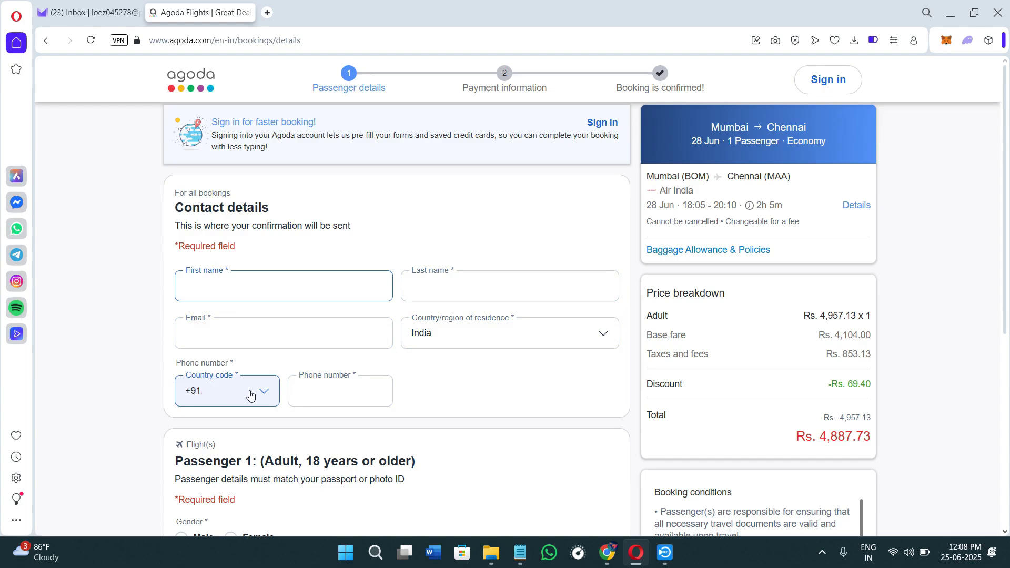
pyautogui.scroll(-2, 368, 390)
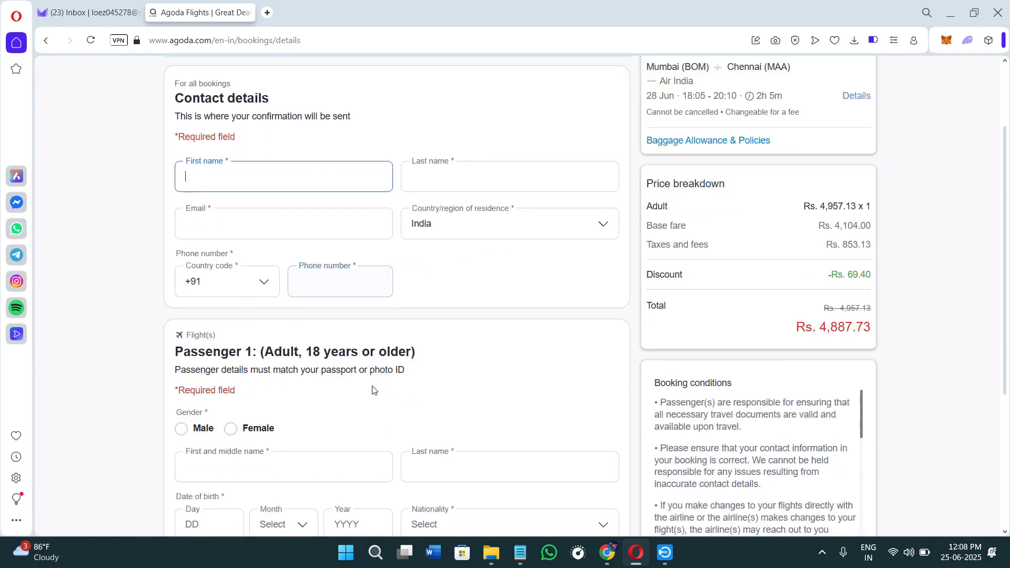
pyautogui.scroll(-2, 372, 390)
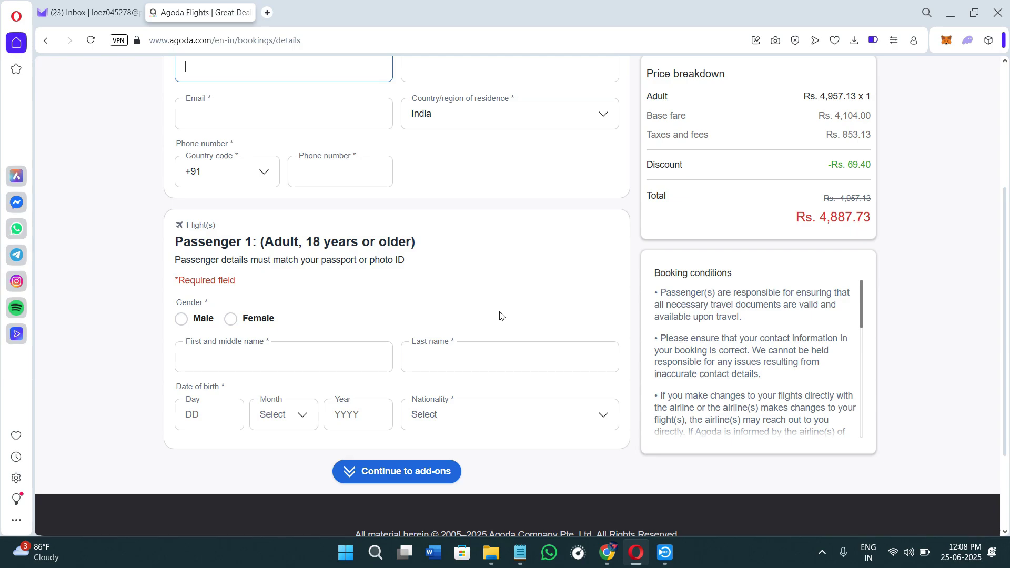
pyautogui.scroll(4, 500, 314)
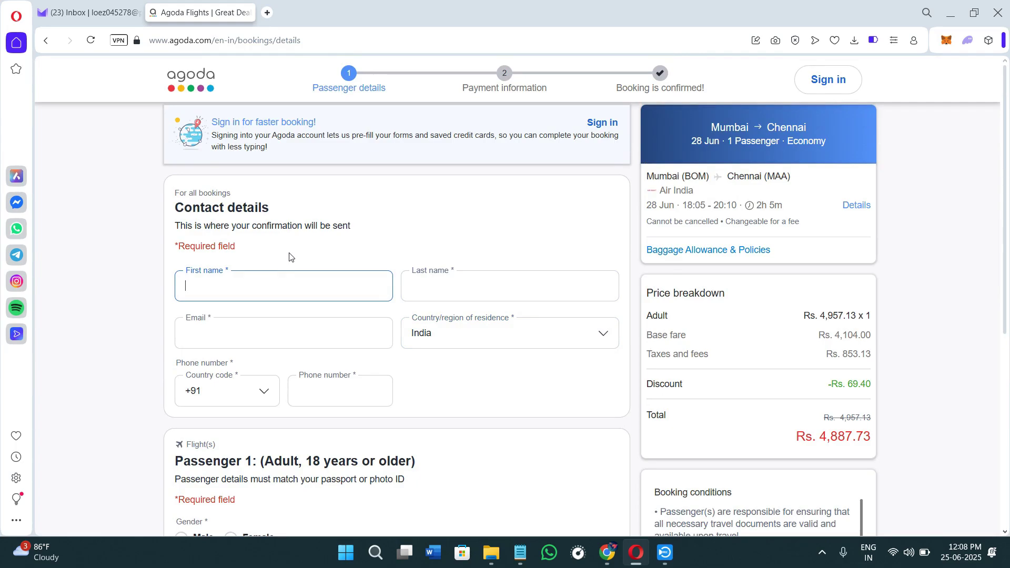
# Continue from the Passenger 1 details to the booking's add-ons.
pyautogui.scroll(-6, 289, 256)
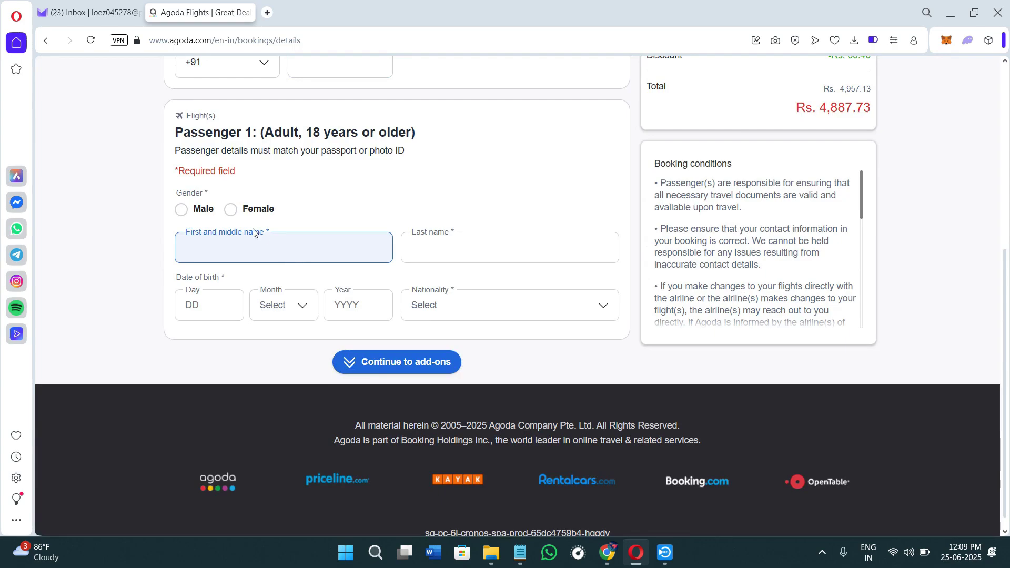
pyautogui.click(404, 368)
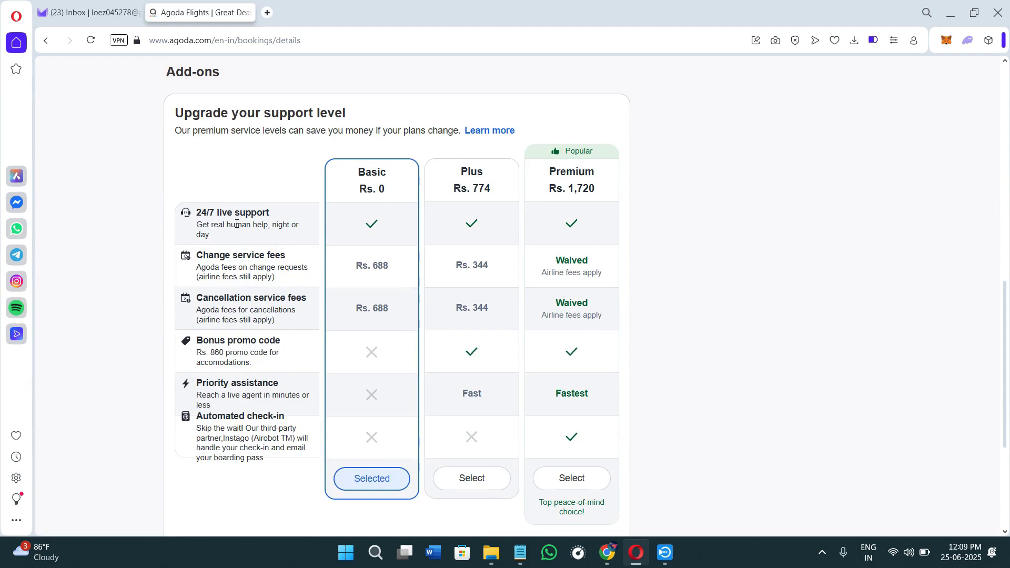
# Compare the Basic, Plus and Premium support levels, including live support, change service fees and cancellation service fees.
pyautogui.moveTo(201, 214); pyautogui.dragTo(210, 235)
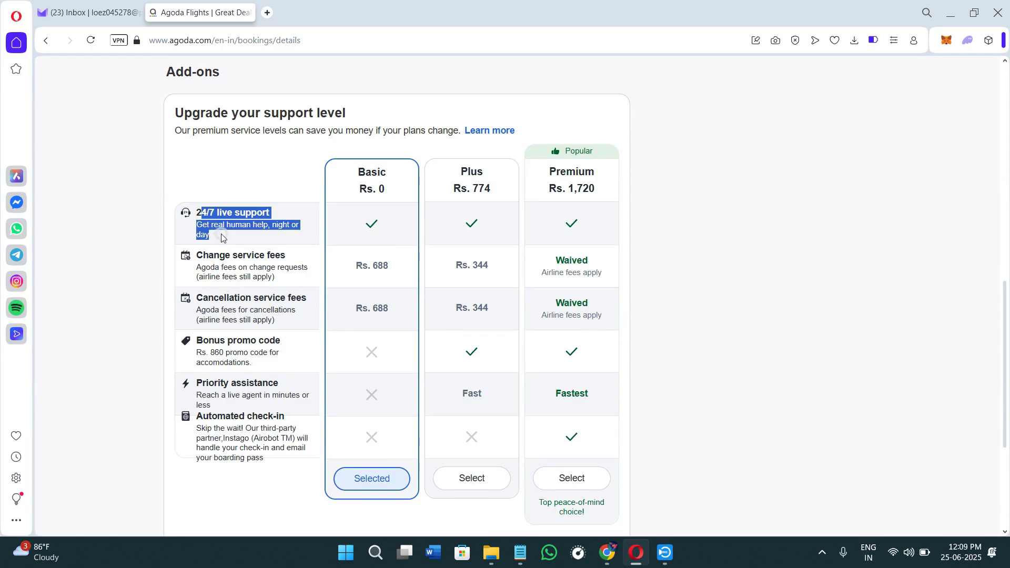
pyautogui.click(135, 282)
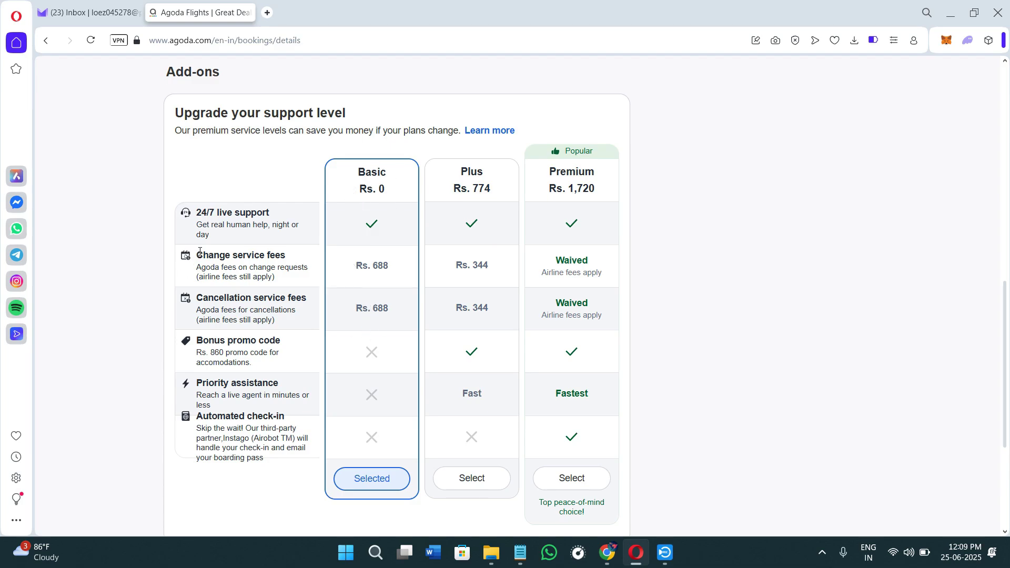
pyautogui.tripleClick(200, 255)
pyautogui.tripleClick(312, 297)
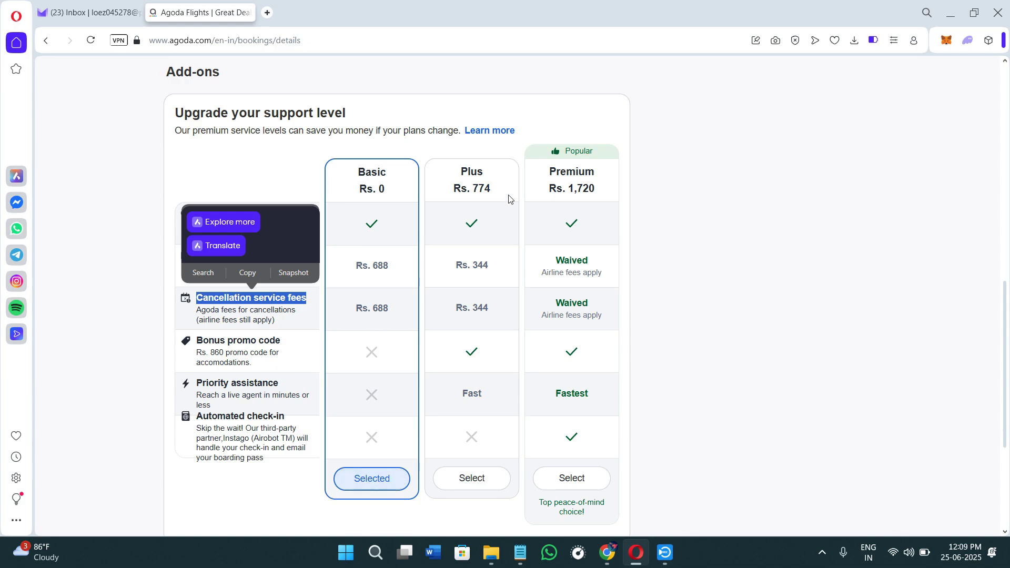
pyautogui.click(501, 180)
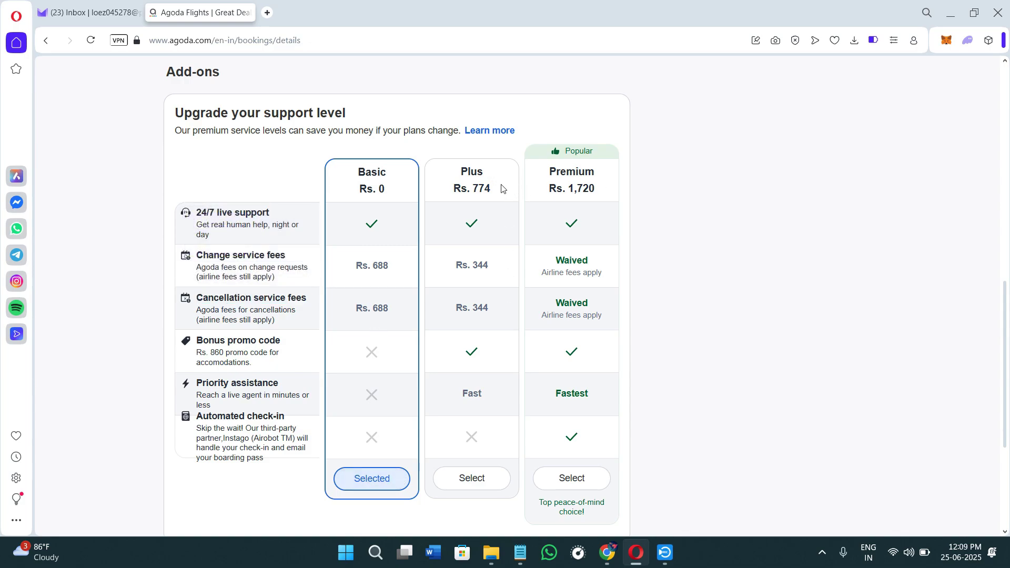
pyautogui.scroll(-2, 657, 409)
pyautogui.scroll(-2, 657, 408)
pyautogui.scroll(4, 658, 410)
pyautogui.scroll(-2, 326, 278)
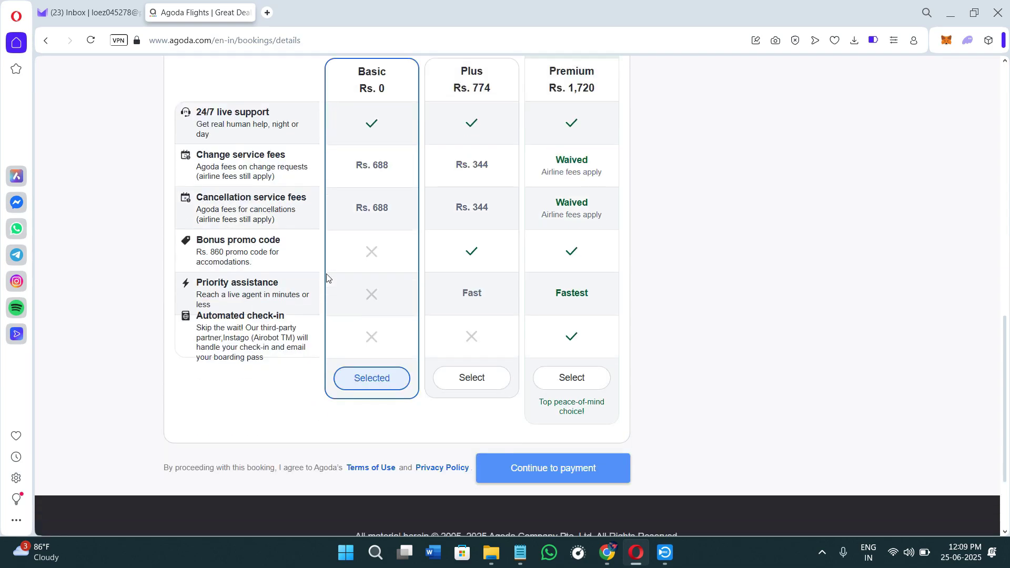
# Go back over the Passenger 1 and contact details sections of the booking form, checking the required fields.
pyautogui.scroll(8, 327, 278)
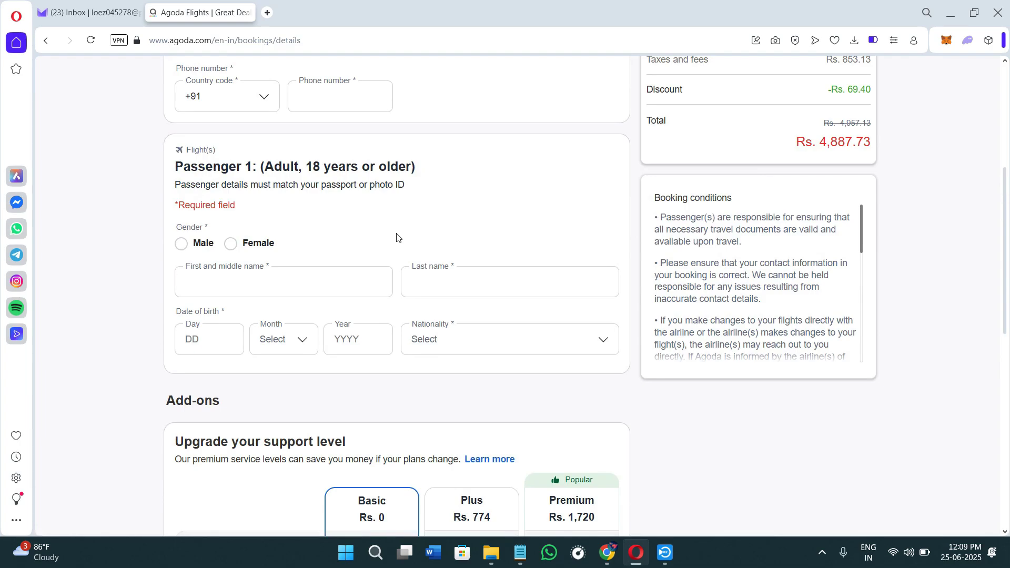
pyautogui.scroll(2, 396, 238)
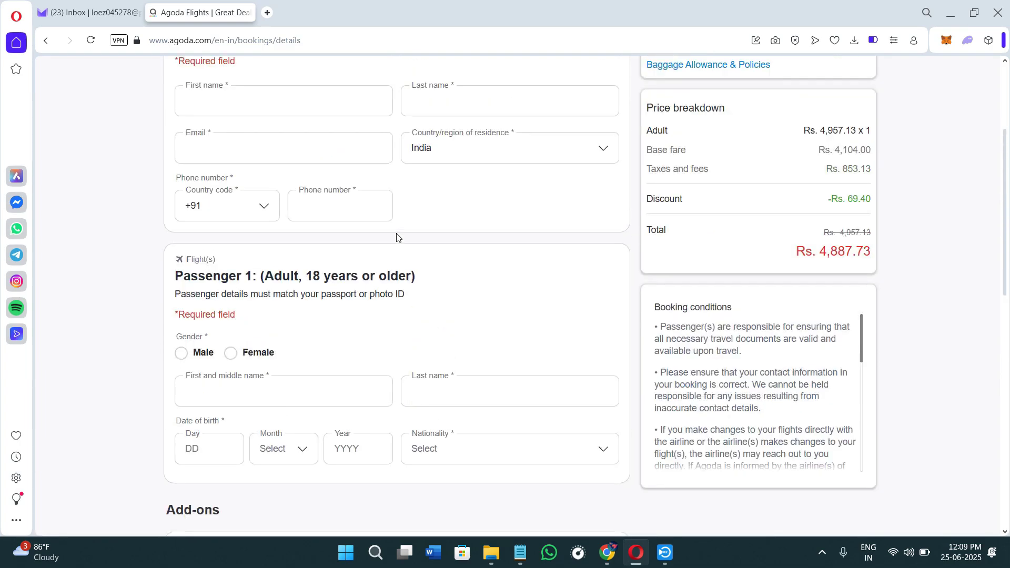
pyautogui.scroll(2, 397, 237)
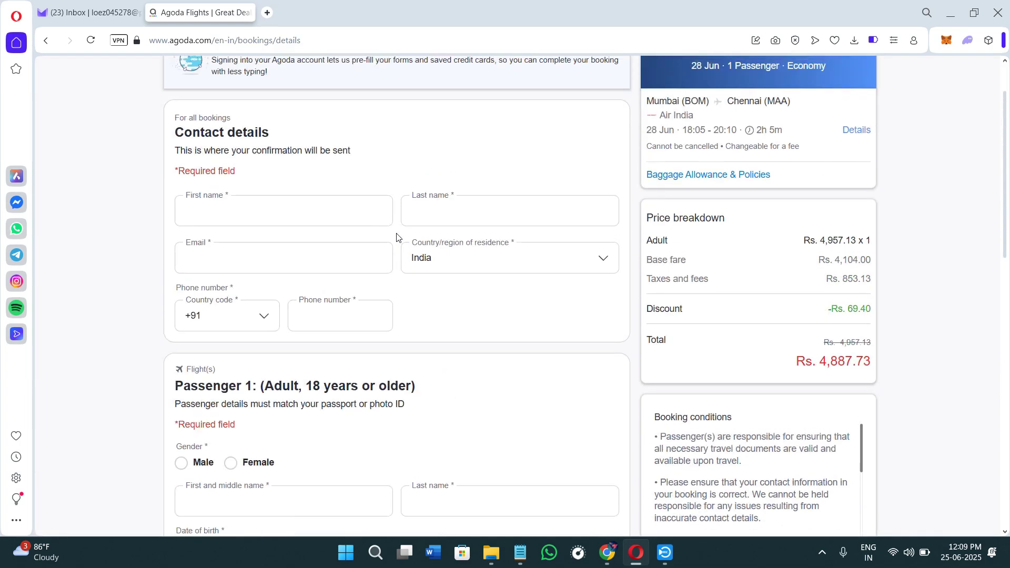
pyautogui.scroll(2, 397, 237)
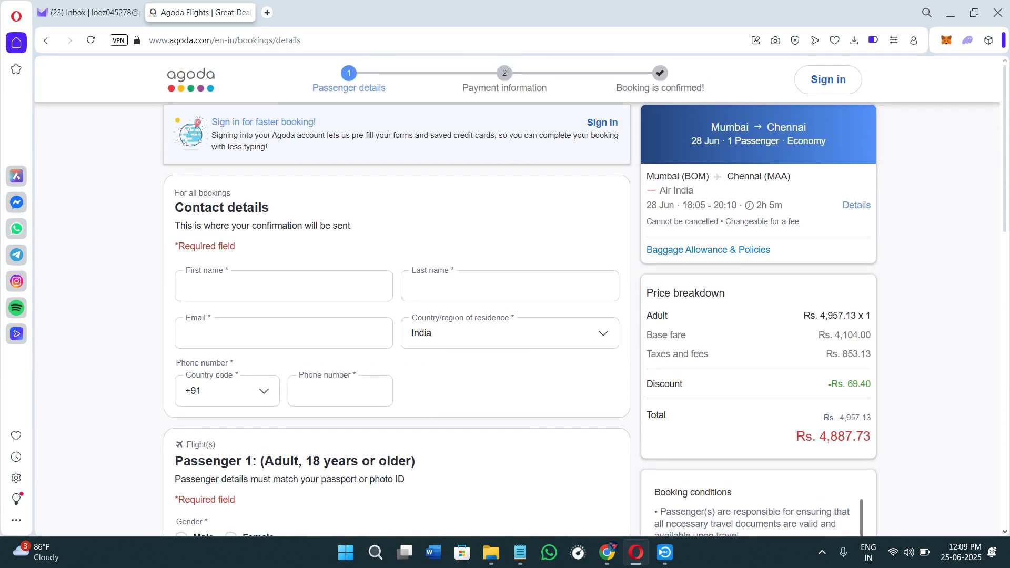
pyautogui.click(436, 301)
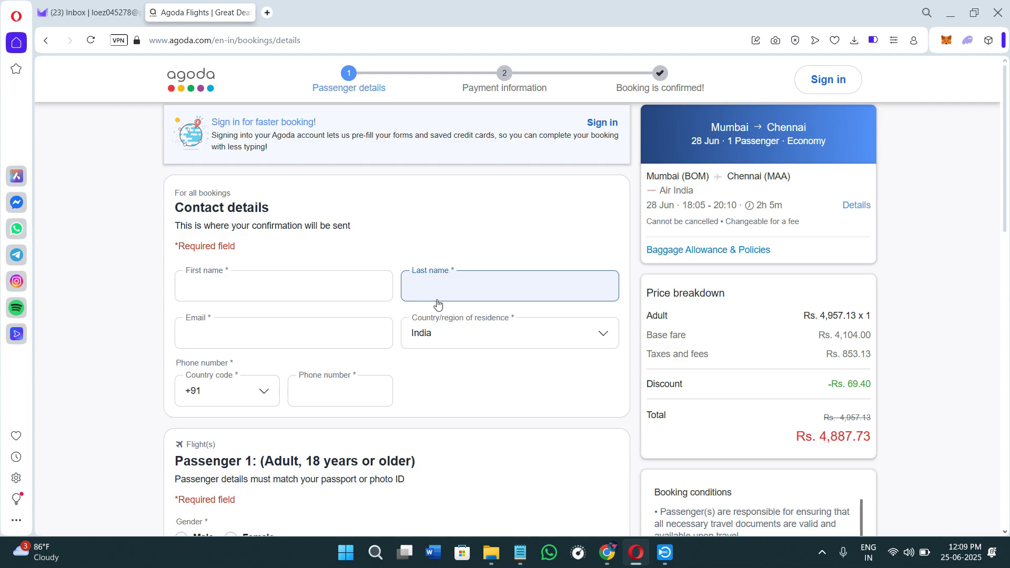
pyautogui.scroll(-2, 439, 301)
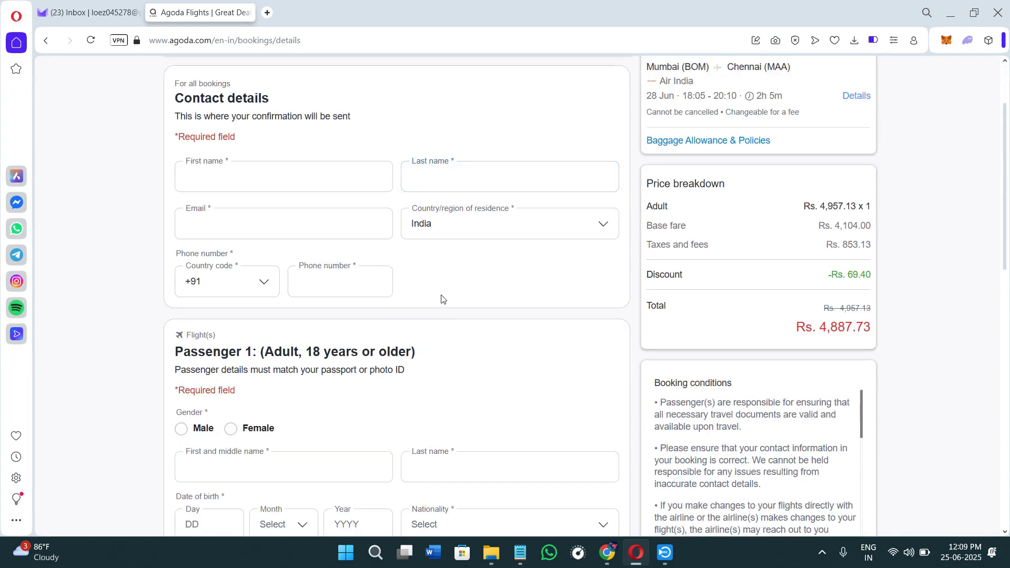
pyautogui.scroll(2, 545, 298)
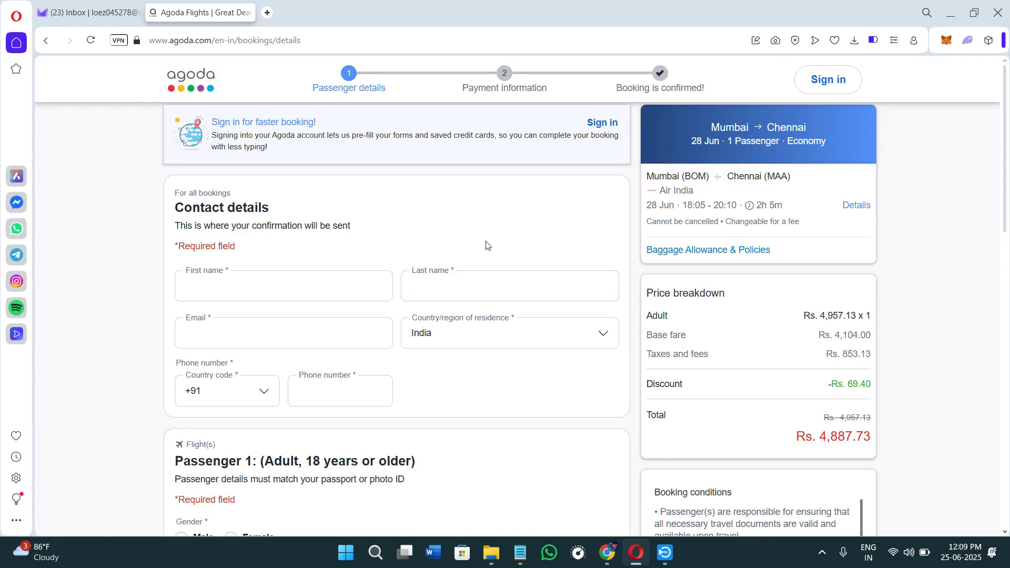
pyautogui.click(453, 285)
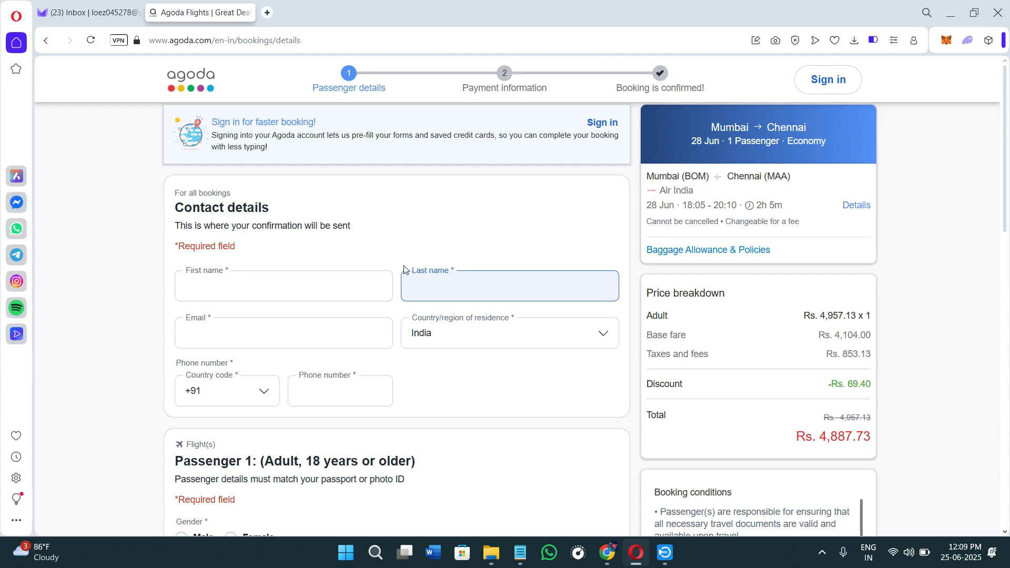
# Check the Proton Mail inbox, return to the Agoda booking page and review its contact and passenger fields.
pyautogui.click(90, 12)
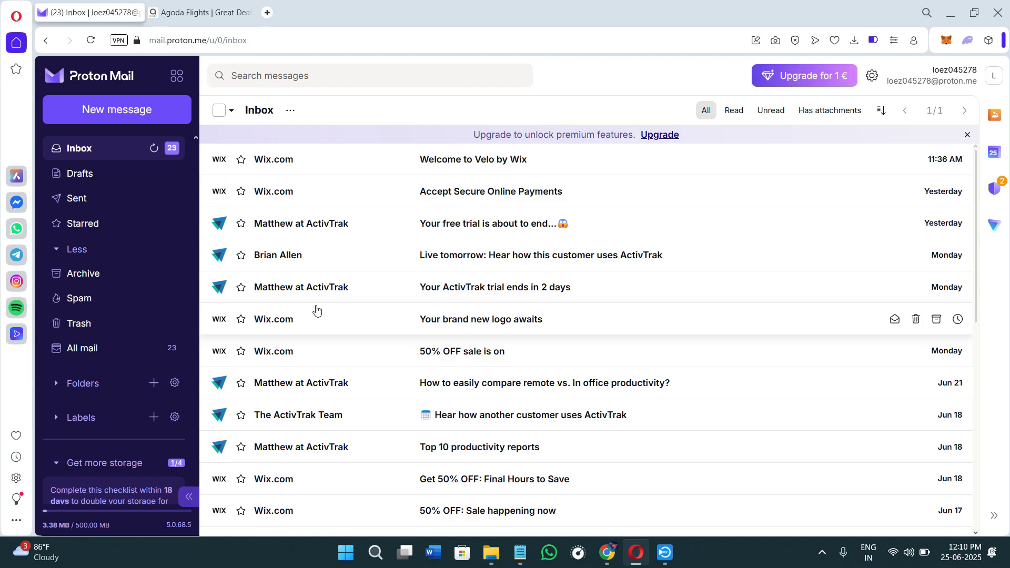
pyautogui.click(194, 12)
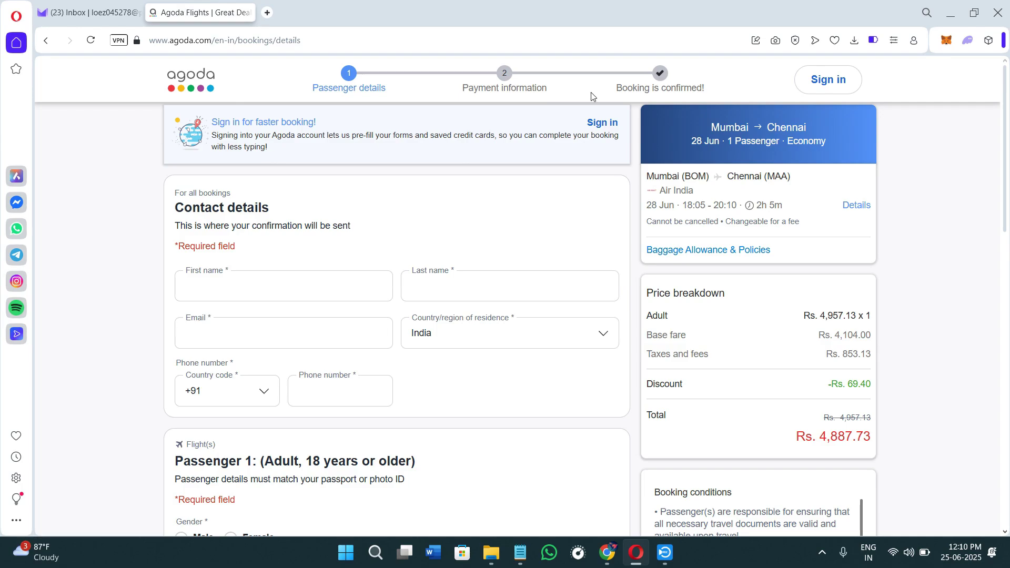
pyautogui.scroll(-2, 547, 216)
pyautogui.scroll(2, 546, 216)
pyautogui.scroll(-4, 431, 389)
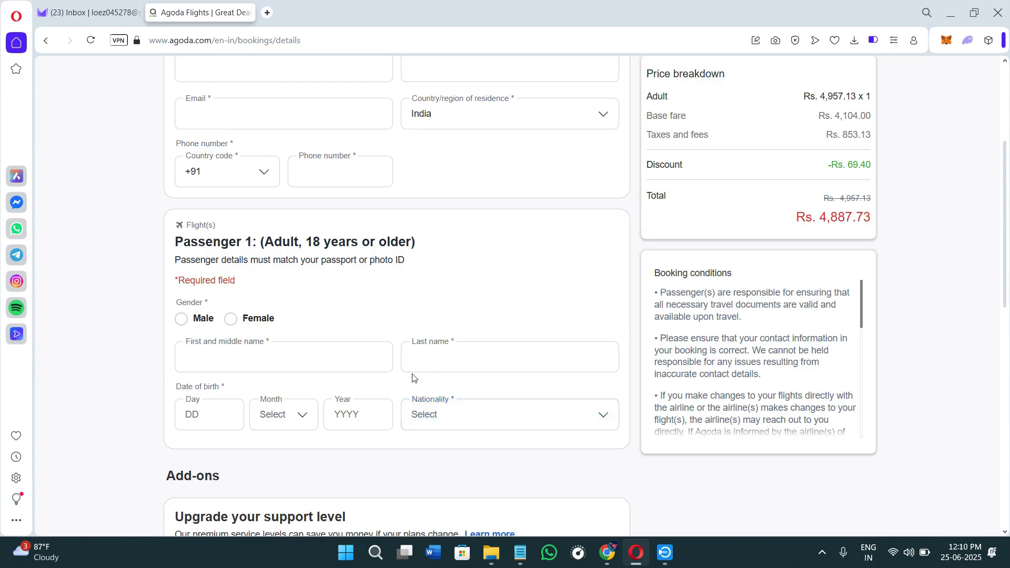
pyautogui.scroll(2, 412, 357)
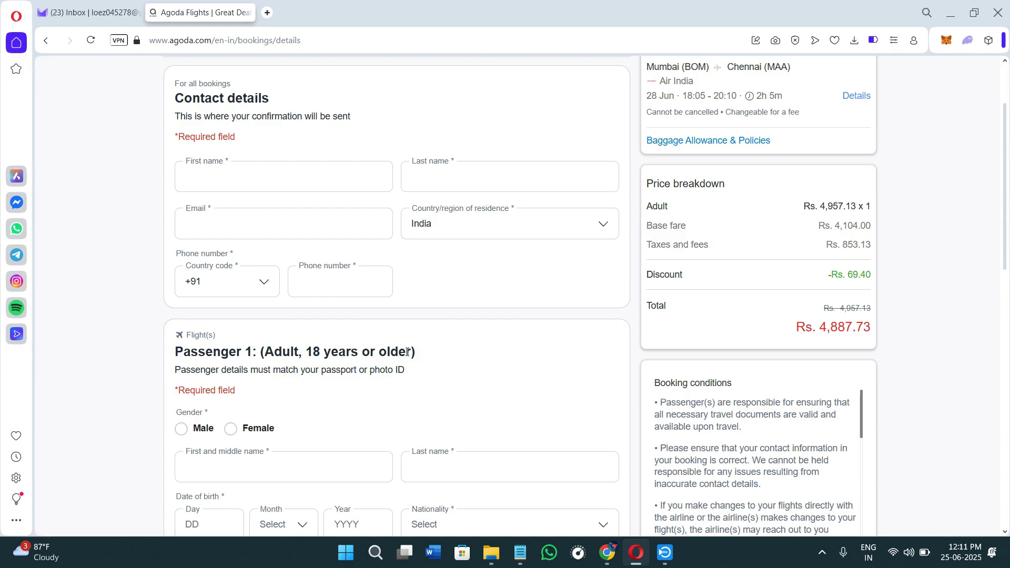
pyautogui.scroll(2, 429, 340)
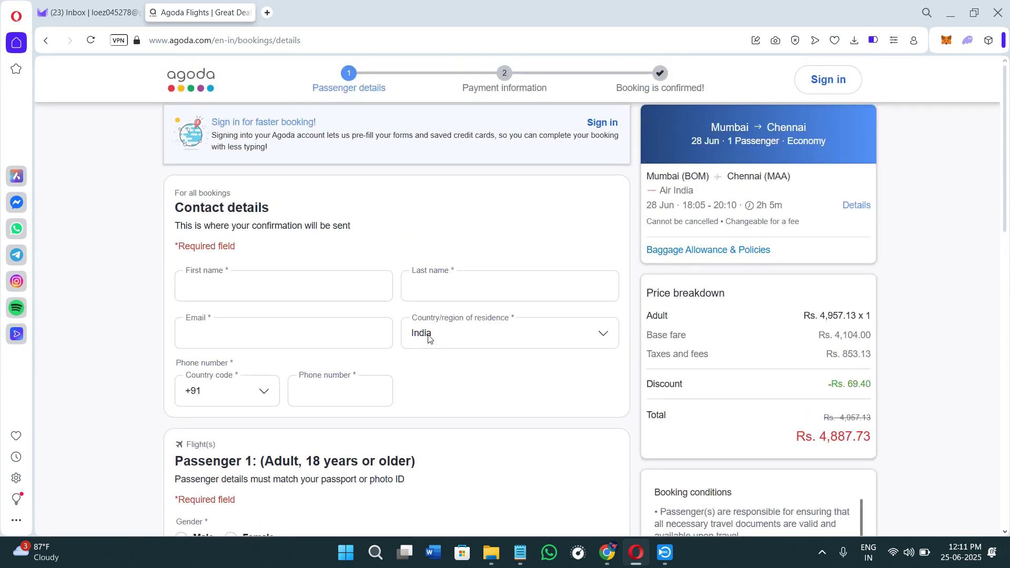